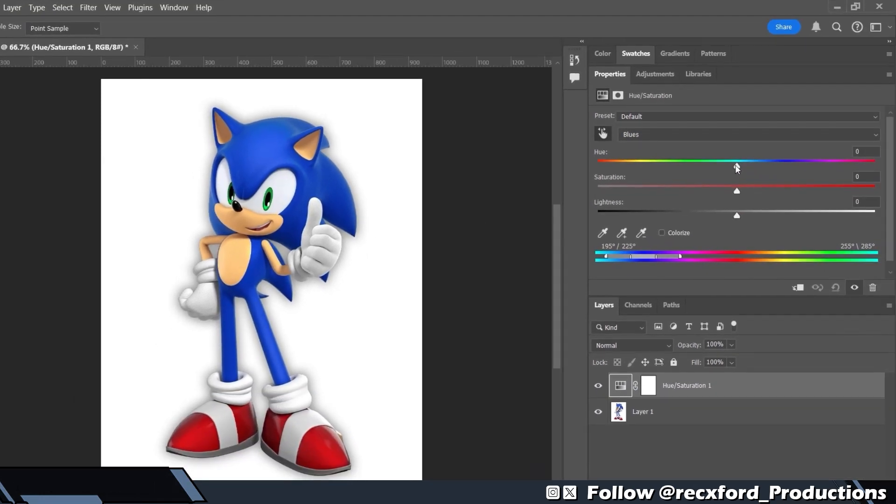
Set the Blues range's hue to +180 and saturation to +100 in the Hue/Saturation adjustment.
{"action": "left_click_drag", "start_coordinate": [828, 207], "coordinate": [827, 206]}
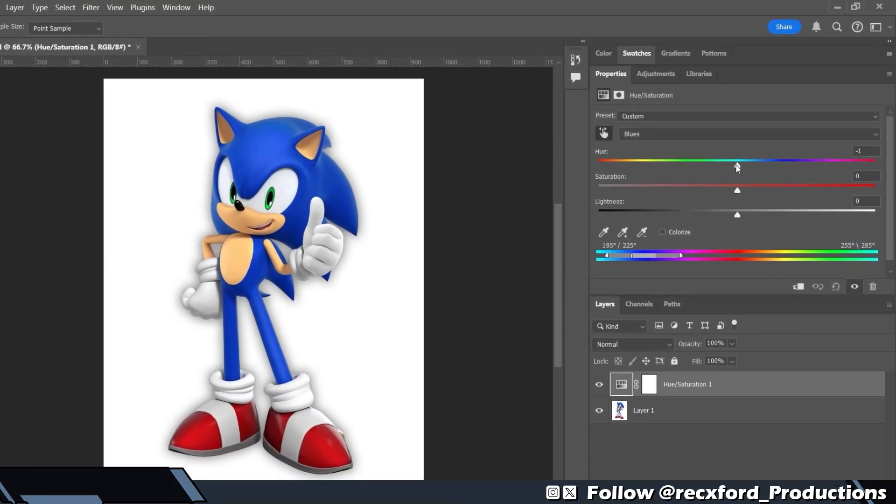
{"action": "left_click_drag", "start_coordinate": [738, 166], "coordinate": [873, 163]}
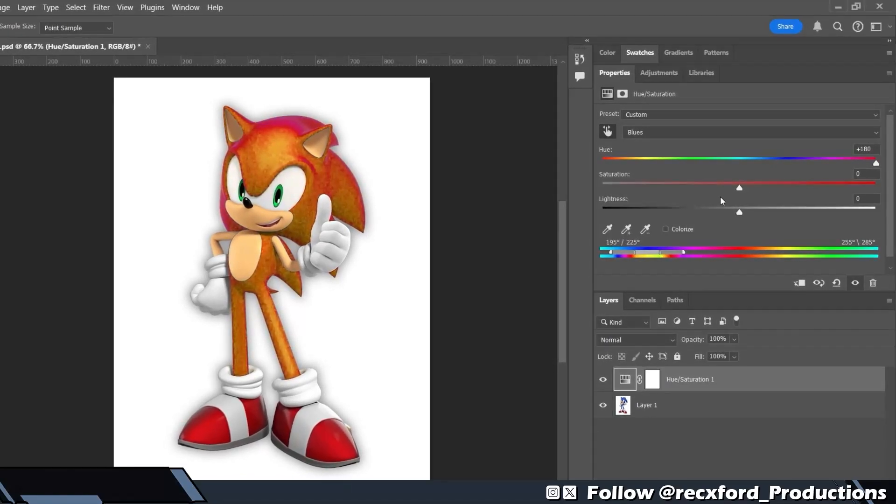
{"action": "left_click_drag", "start_coordinate": [738, 188], "coordinate": [873, 185]}
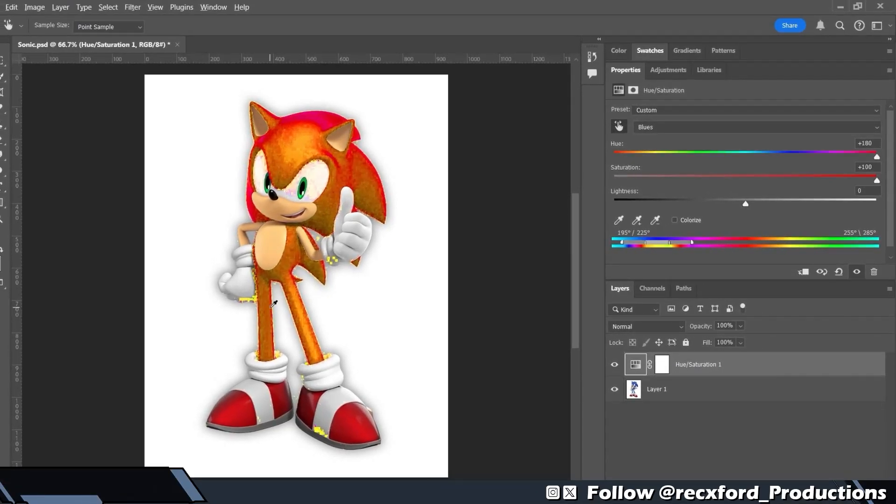
Examine the gloves, socks, shoes and head up close for stray recoloured pixels outside the blue fur.
{"action": "scroll", "coordinate": [273, 305], "scroll_direction": "up", "scroll_amount": 3}
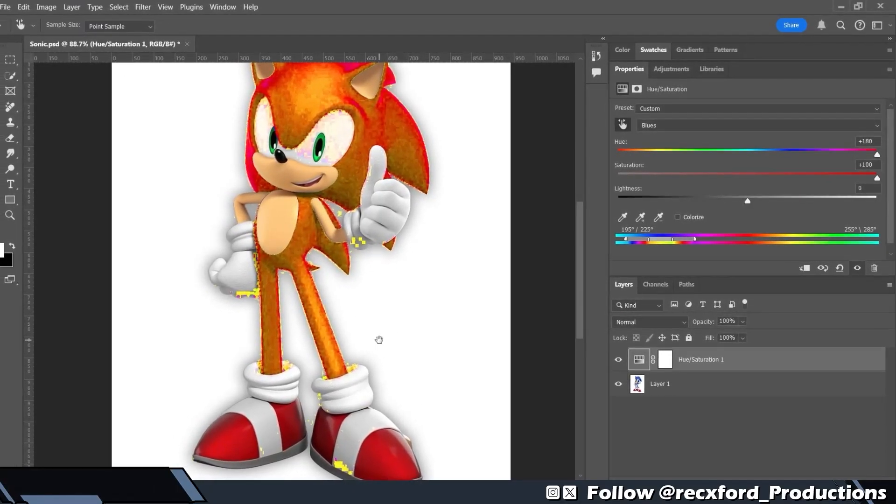
{"action": "left_click_drag", "start_coordinate": [379, 339], "coordinate": [398, 279]}
{"action": "scroll", "coordinate": [386, 401], "scroll_direction": "up", "scroll_amount": 4}
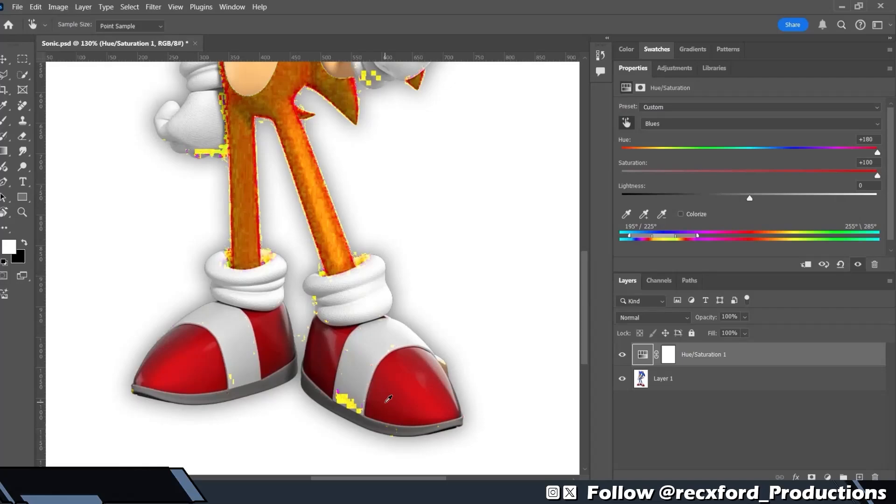
{"action": "scroll", "coordinate": [373, 398], "scroll_direction": "up", "scroll_amount": 10}
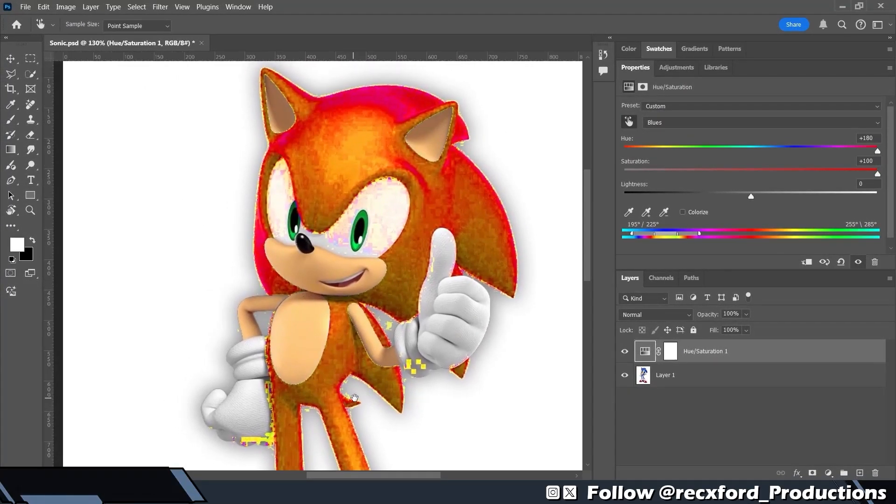
{"action": "left_click_drag", "start_coordinate": [354, 398], "coordinate": [291, 110]}
{"action": "scroll", "coordinate": [340, 271], "scroll_direction": "down", "scroll_amount": 4}
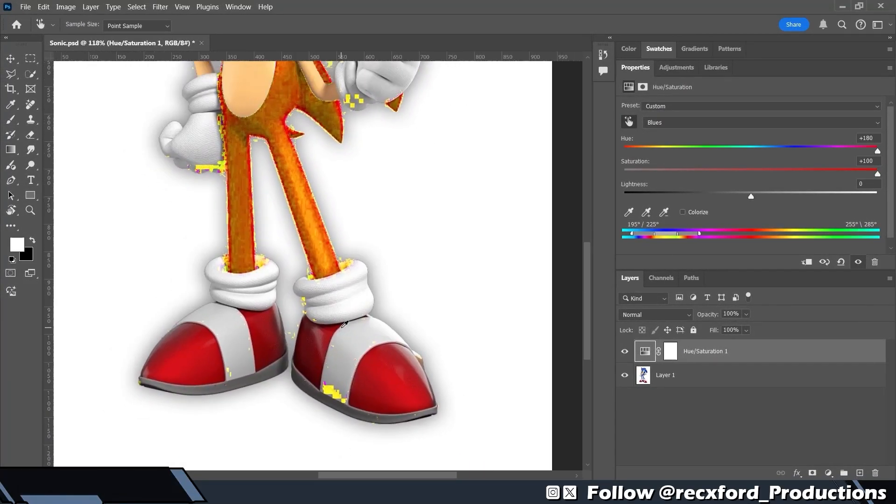
{"action": "left_click_drag", "start_coordinate": [407, 159], "coordinate": [422, 242]}
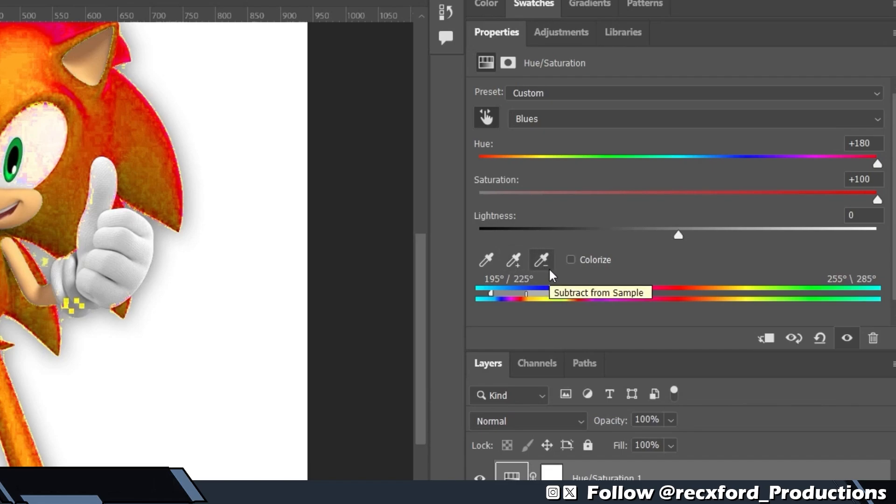
Subtract the stray yellow areas under the lowered glove and on the shoe from the Blues colour range.
{"action": "left_click", "coordinate": [542, 263]}
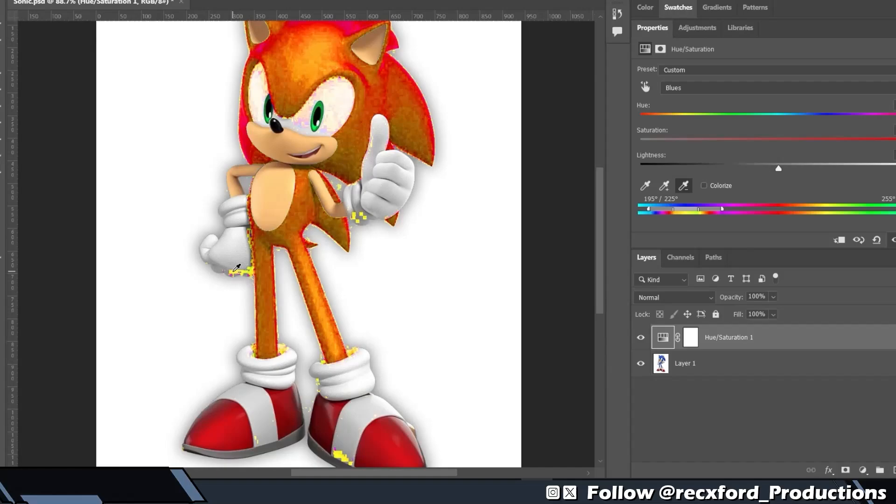
{"action": "left_click", "coordinate": [231, 267]}
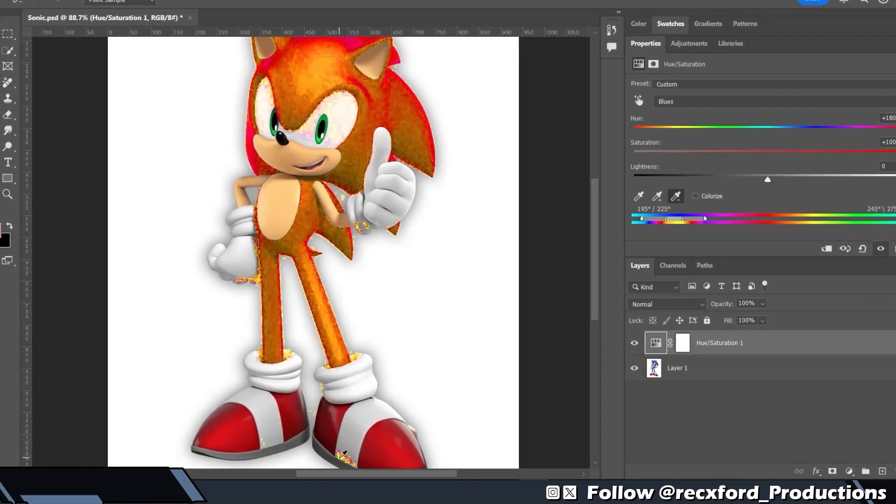
{"action": "left_click", "coordinate": [343, 456]}
Add the pink area on top of the character's head to the Blues colour range sample.
{"action": "left_click", "coordinate": [653, 201]}
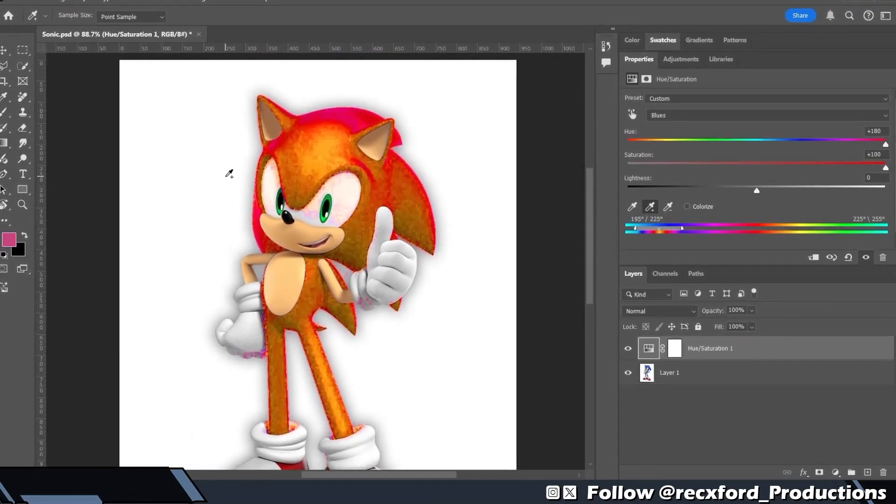
{"action": "scroll", "coordinate": [229, 174], "scroll_direction": "up", "scroll_amount": 5}
{"action": "left_click", "coordinate": [350, 188]}
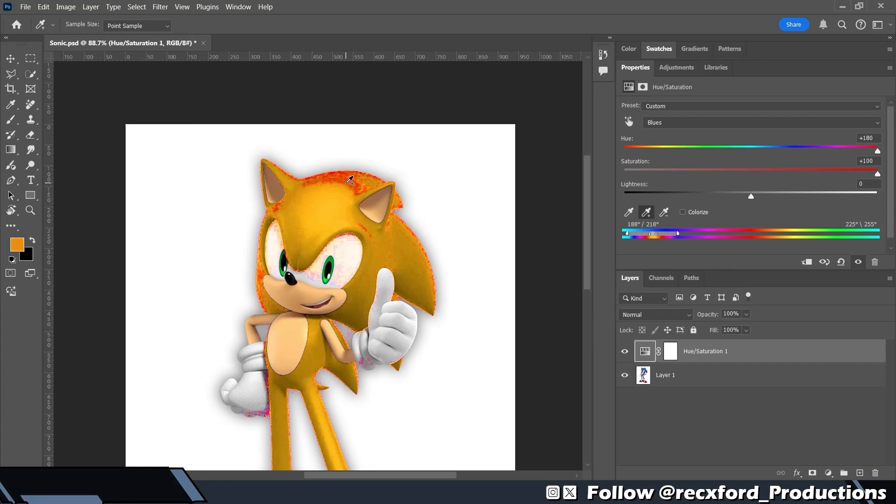
{"action": "scroll", "coordinate": [346, 187], "scroll_direction": "down", "scroll_amount": 5}
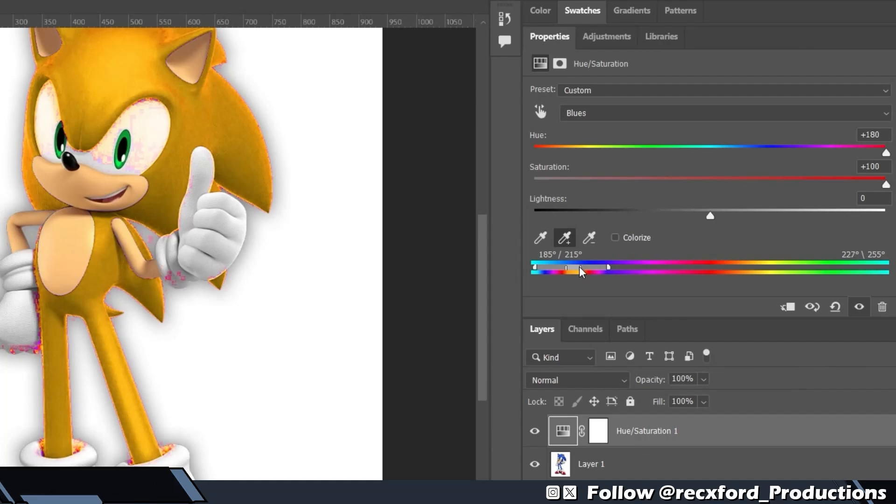
Adjust the range limits and fall-off of the affected colours to 168°/187° and 241°\258°.
{"action": "left_click_drag", "start_coordinate": [578, 267], "coordinate": [597, 266]}
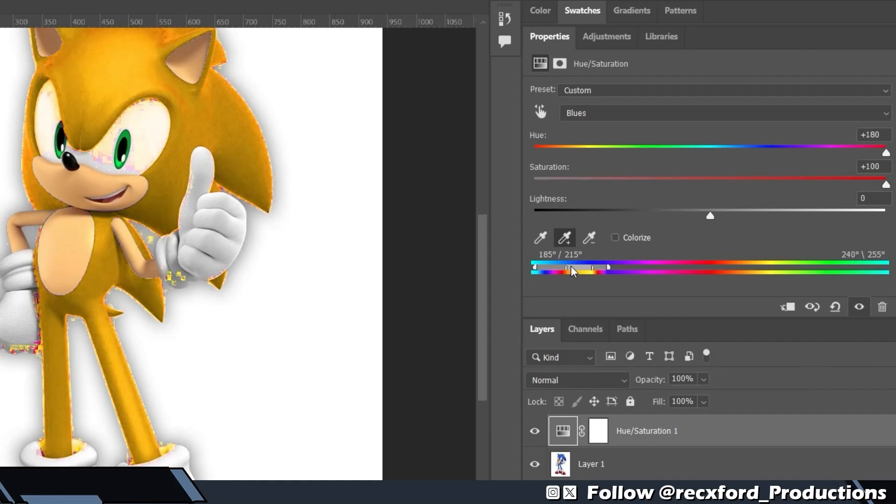
{"action": "mouse_move", "coordinate": [550, 268]}
{"action": "left_mouse_down"}
{"action": "mouse_move", "coordinate": [581, 265]}
{"action": "mouse_move", "coordinate": [550, 269]}
{"action": "mouse_move", "coordinate": [570, 266]}
{"action": "mouse_move", "coordinate": [559, 267]}
{"action": "left_mouse_up"}
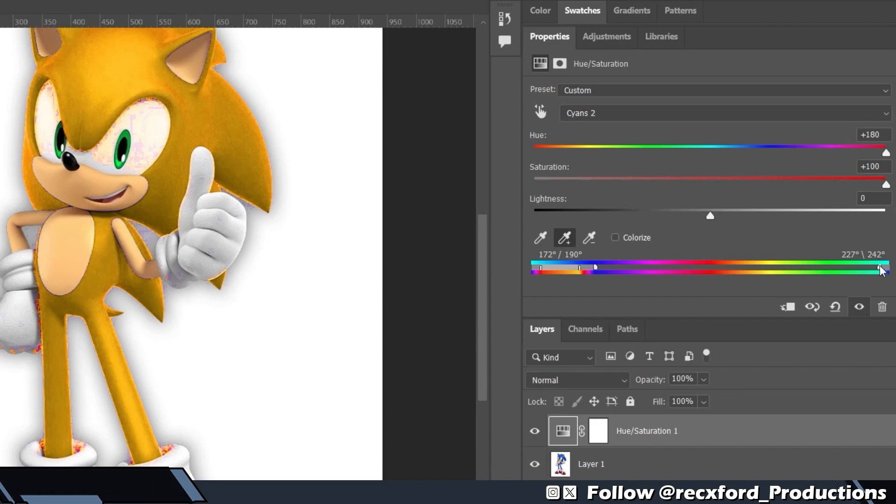
{"action": "left_click_drag", "start_coordinate": [880, 271], "coordinate": [877, 270]}
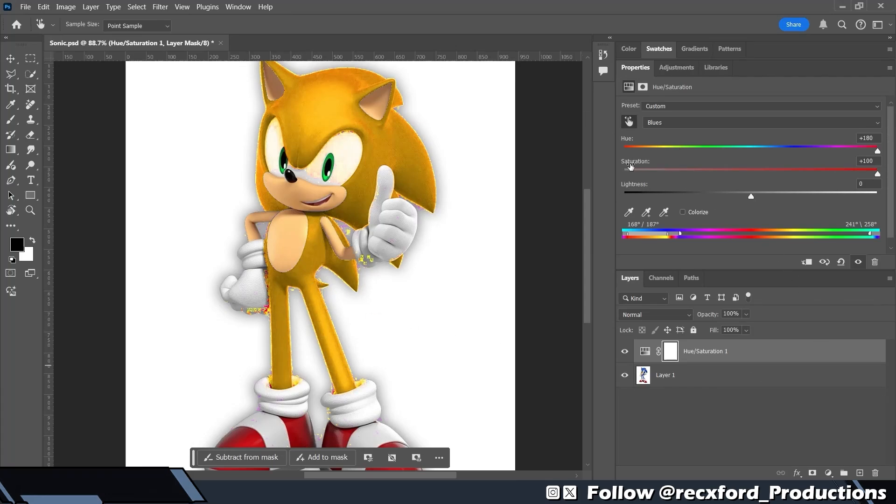
Reset the Blues saturation and hue to 0, and turn the fur black with hue +139, saturation +24 and lightness -100.
{"action": "type", "text": "0"}
{"action": "left_click", "coordinate": [628, 141]}
{"action": "type", "text": "0"}
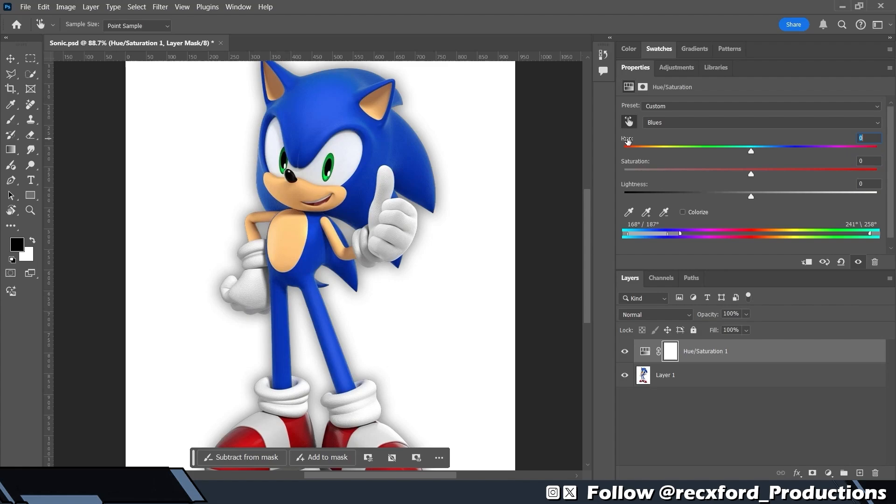
{"action": "left_click_drag", "start_coordinate": [752, 150], "coordinate": [856, 160]}
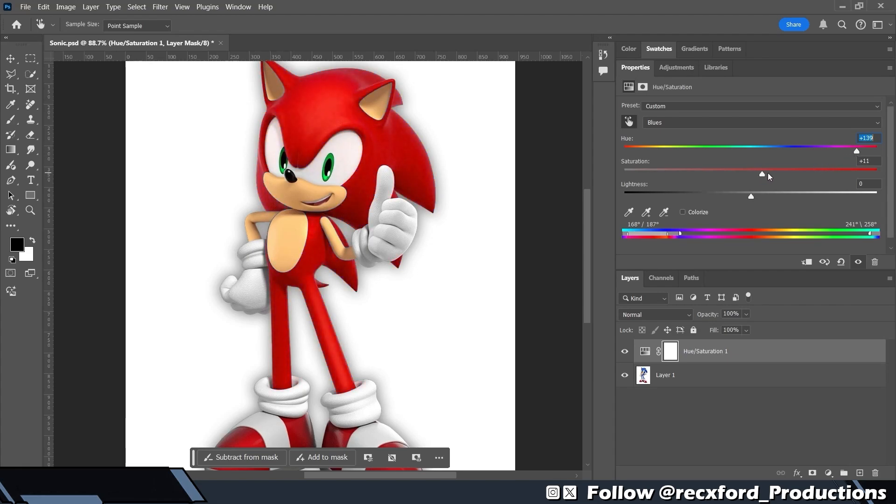
{"action": "left_click_drag", "start_coordinate": [768, 177], "coordinate": [617, 208]}
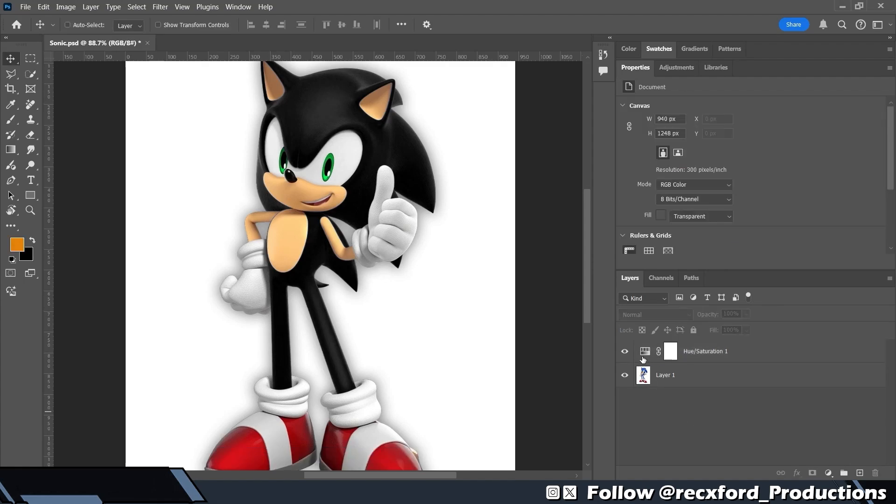
Turn the fur red in the existing adjustment layer's Blues range with lightness 0 and hue +139, and lower its saturation.
{"action": "left_click", "coordinate": [643, 354]}
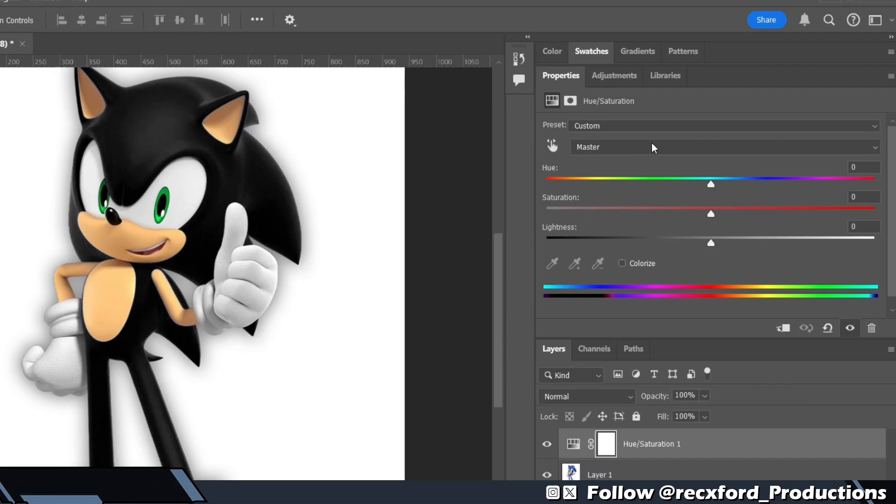
{"action": "left_click", "coordinate": [638, 148]}
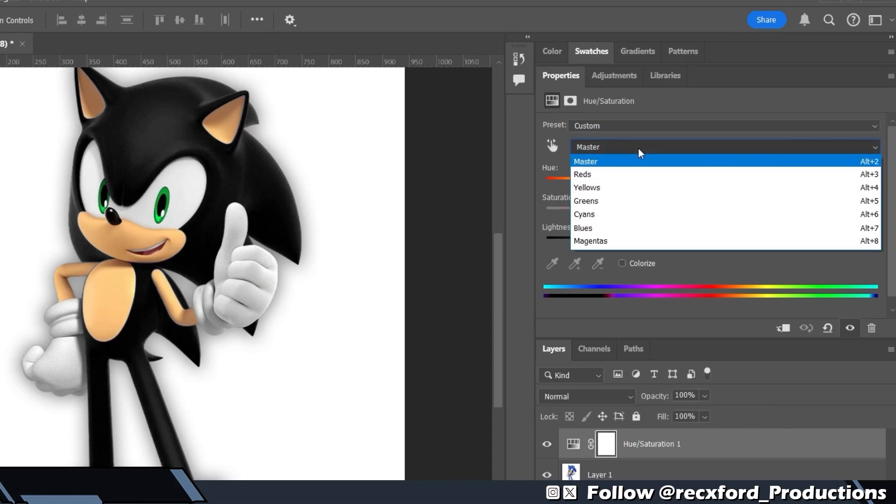
{"action": "left_click", "coordinate": [592, 230]}
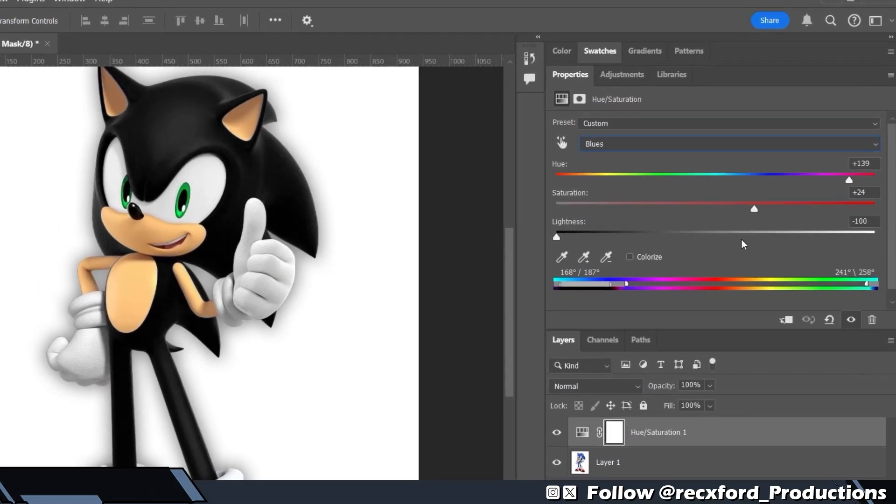
{"action": "left_click_drag", "start_coordinate": [848, 179], "coordinate": [824, 172]}
{"action": "left_click_drag", "start_coordinate": [574, 226], "coordinate": [726, 223]}
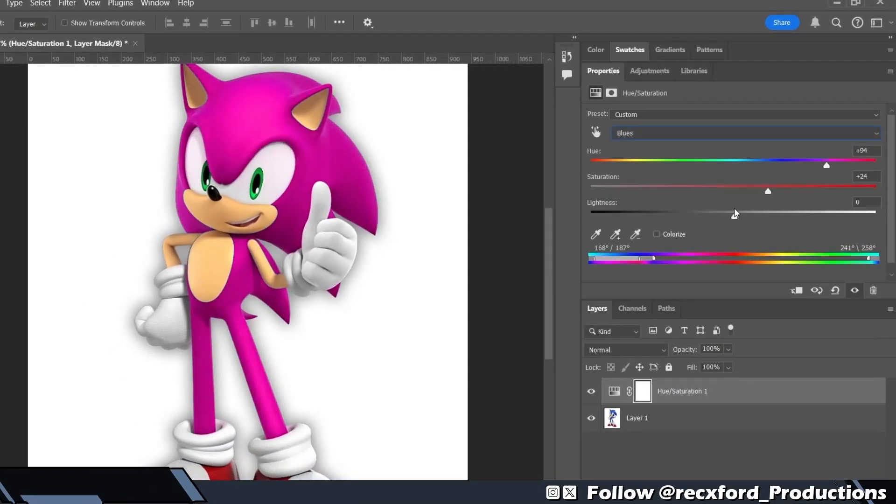
{"action": "left_click_drag", "start_coordinate": [825, 165], "coordinate": [852, 161]}
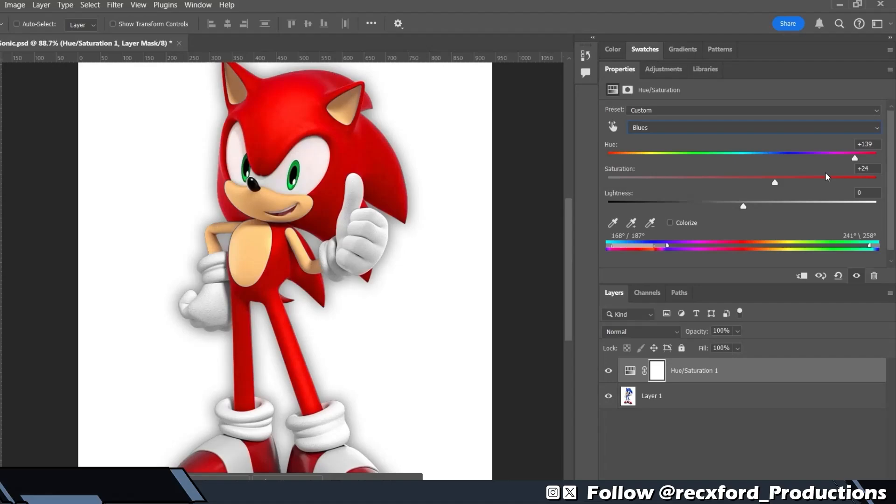
{"action": "left_click_drag", "start_coordinate": [774, 182], "coordinate": [738, 182]}
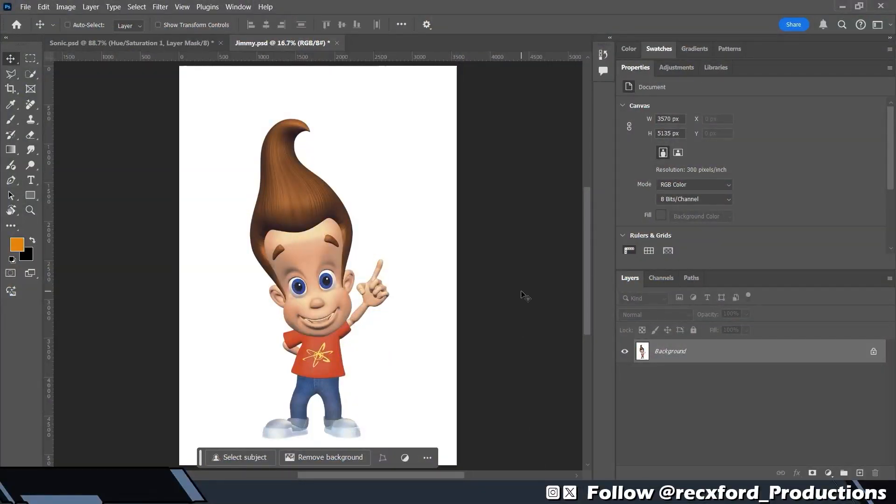
Add a Hue/Saturation adjustment layer above the background in Jimmy.psd.
{"action": "scroll", "coordinate": [521, 295], "scroll_direction": "up", "scroll_amount": 1}
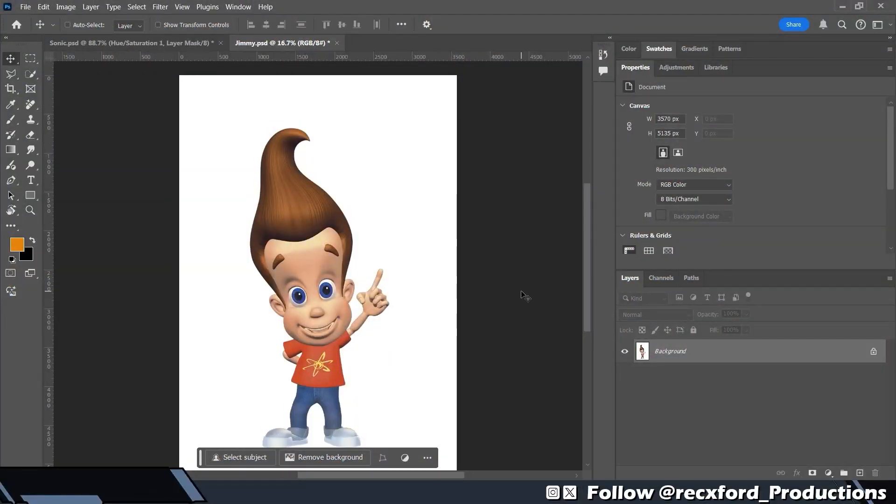
{"action": "scroll", "coordinate": [516, 340], "scroll_direction": "down", "scroll_amount": 2}
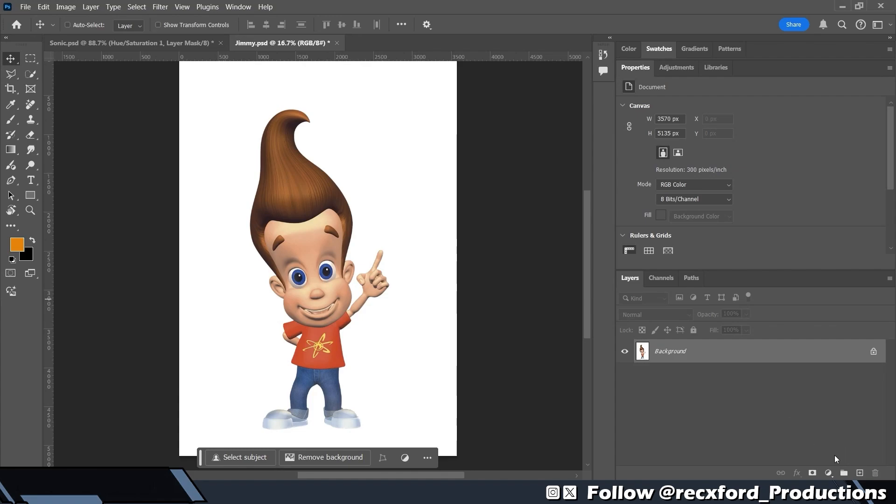
{"action": "left_click", "coordinate": [828, 473]}
{"action": "left_click", "coordinate": [873, 366]}
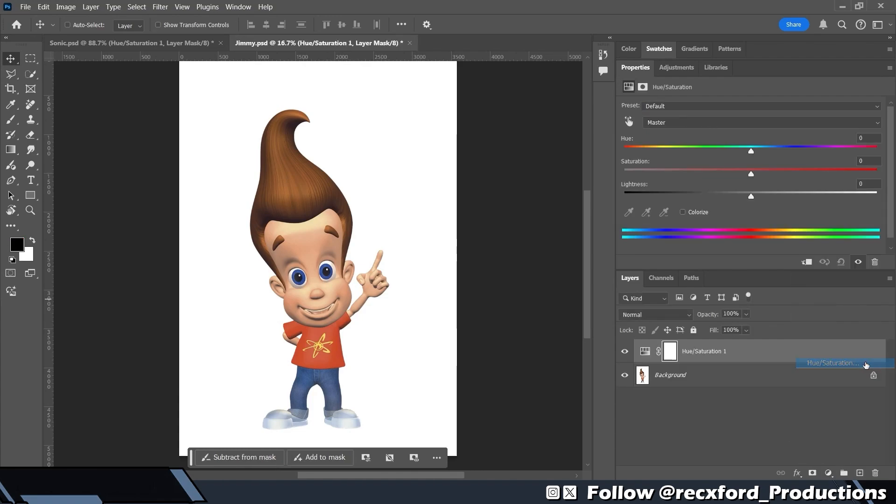
Sample the red shirt as the target colour and set the Reds hue to +180 and saturation to +100.
{"action": "left_click", "coordinate": [629, 121]}
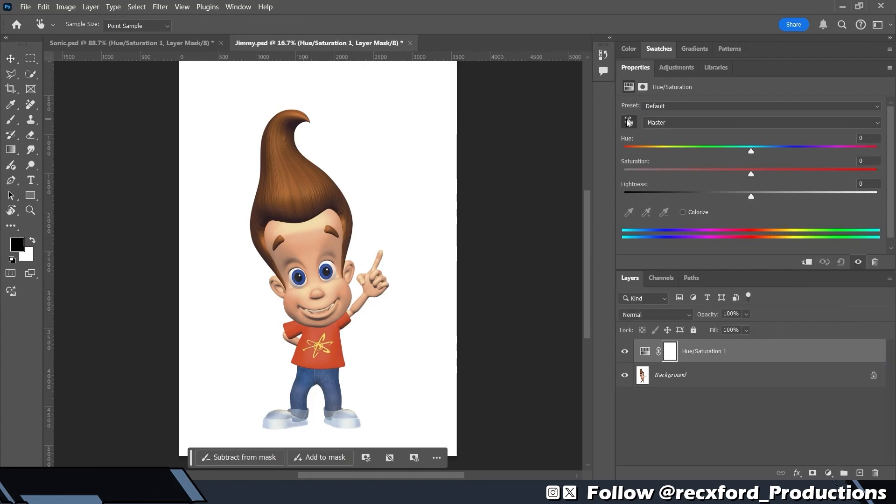
{"action": "left_click", "coordinate": [331, 330]}
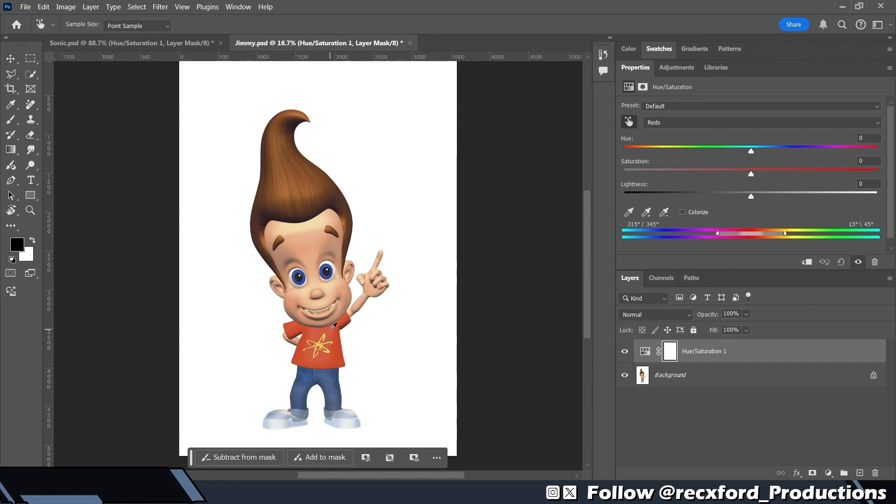
{"action": "left_click_drag", "start_coordinate": [769, 157], "coordinate": [894, 157]}
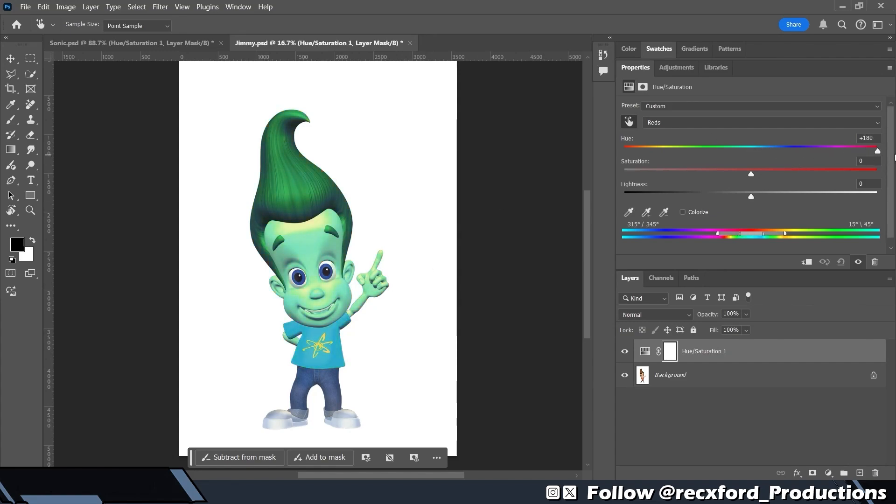
{"action": "left_click_drag", "start_coordinate": [749, 175], "coordinate": [882, 174]}
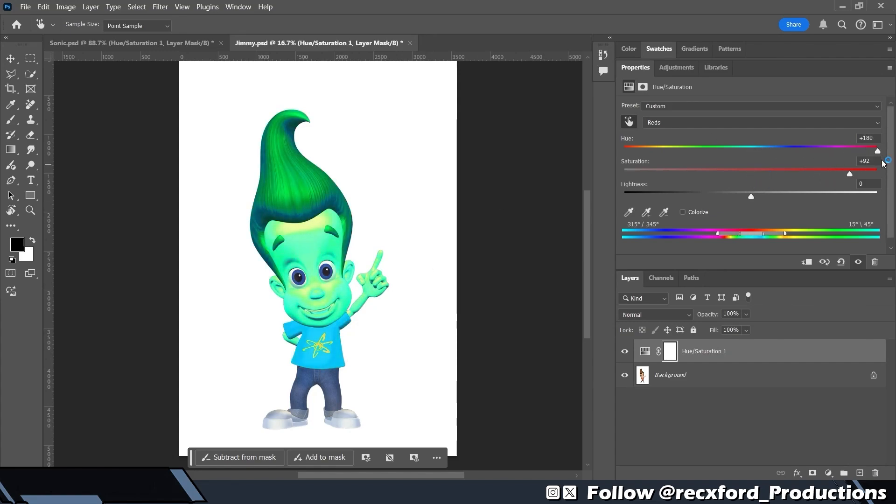
Shift the Reds range to 289°/320° and 350°\20°, and subtract the green hair area above the forehead from it.
{"action": "left_click_drag", "start_coordinate": [749, 235], "coordinate": [730, 235]}
{"action": "left_click", "coordinate": [667, 212]}
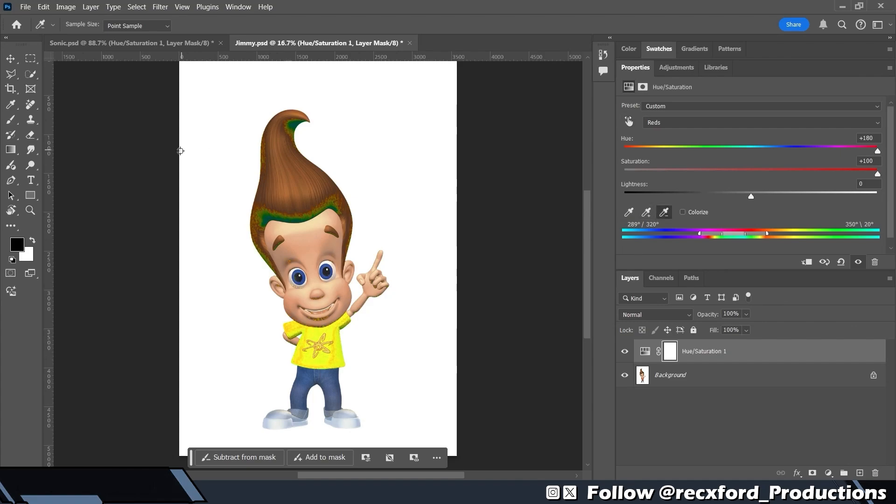
{"action": "left_click", "coordinate": [268, 217]}
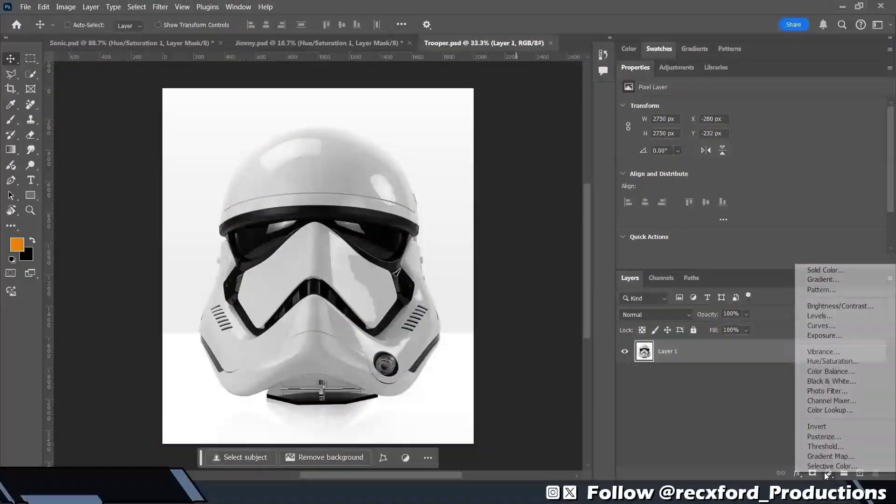
Add a Hue/Saturation adjustment layer above the helmet image in Trooper.psd.
{"action": "left_click", "coordinate": [838, 361]}
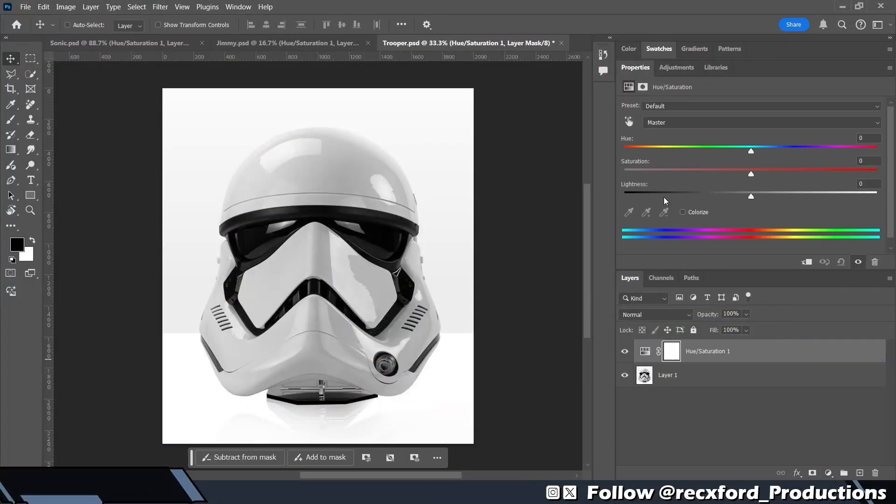
Try to recolour the white helmet by sampling it as the target colour and shifting the hue in Trooper.psd.
{"action": "left_click", "coordinate": [631, 122]}
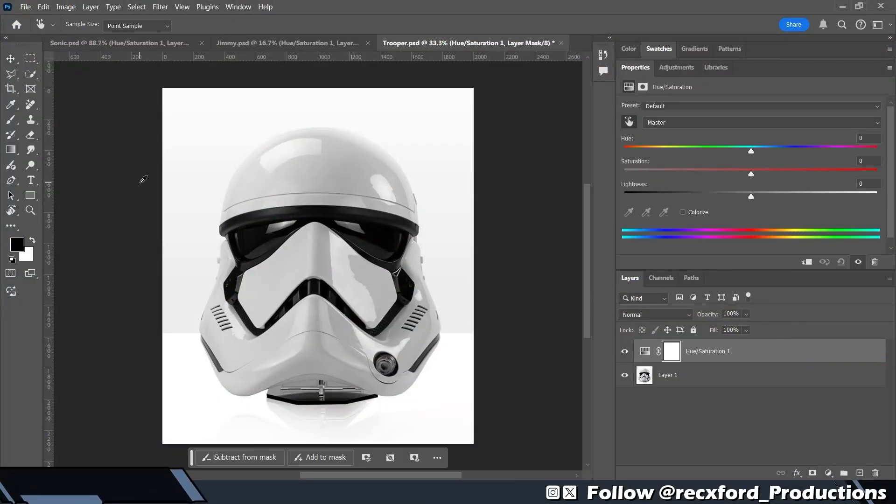
{"action": "left_click", "coordinate": [334, 164]}
{"action": "left_click_drag", "start_coordinate": [764, 154], "coordinate": [812, 186]}
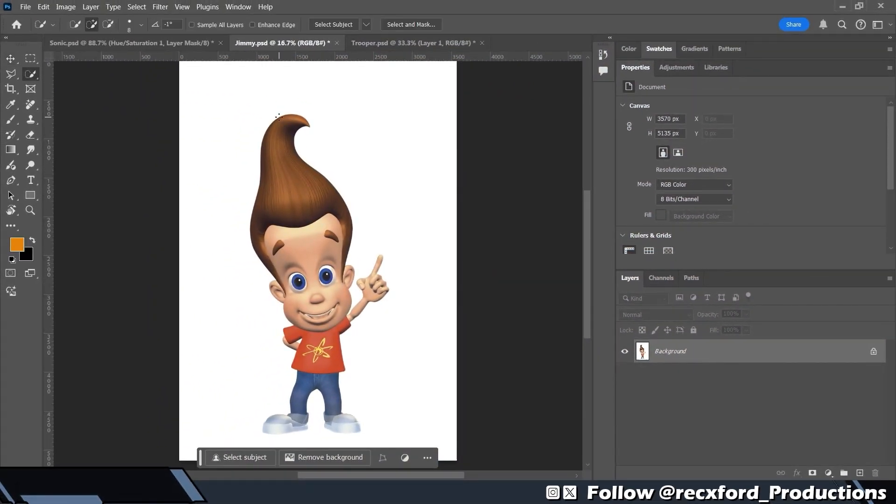
Select the red shirt in Jimmy.psd with the Quick Selection tool and refine the selection around the collar.
{"action": "scroll", "coordinate": [349, 409], "scroll_direction": "up", "scroll_amount": 4}
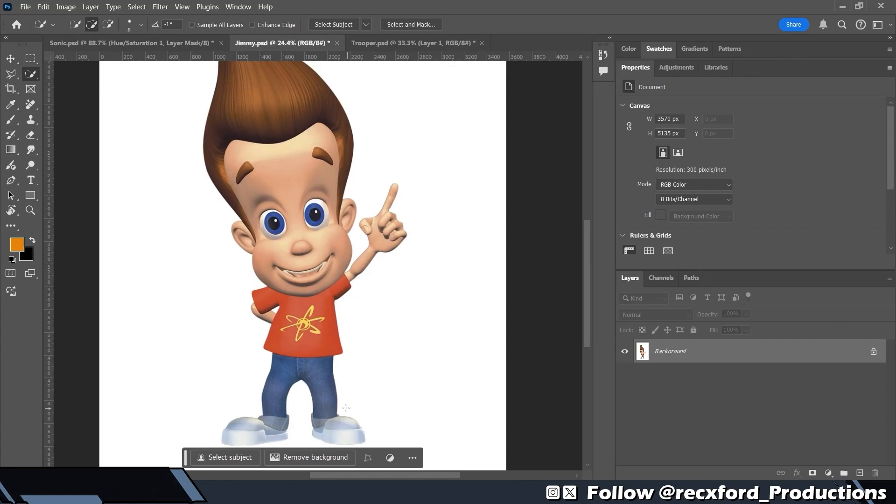
{"action": "left_click_drag", "start_coordinate": [336, 349], "coordinate": [364, 255]}
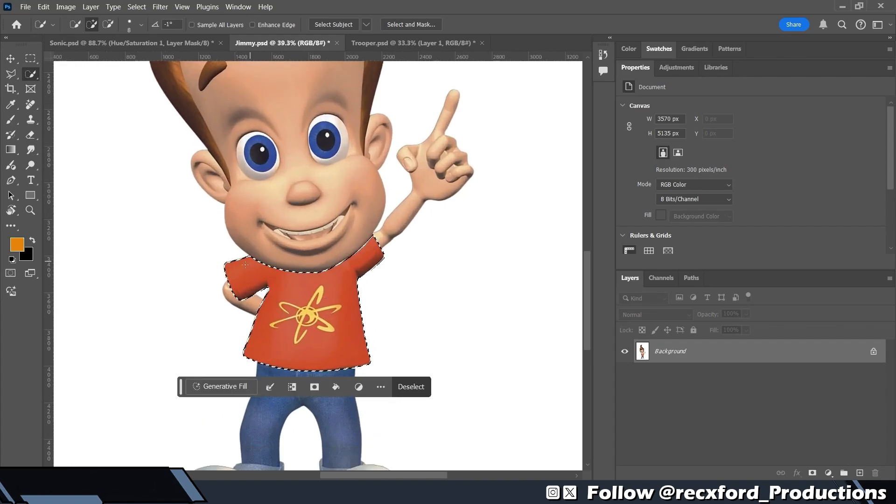
{"action": "scroll", "coordinate": [299, 284], "scroll_direction": "down", "scroll_amount": 3}
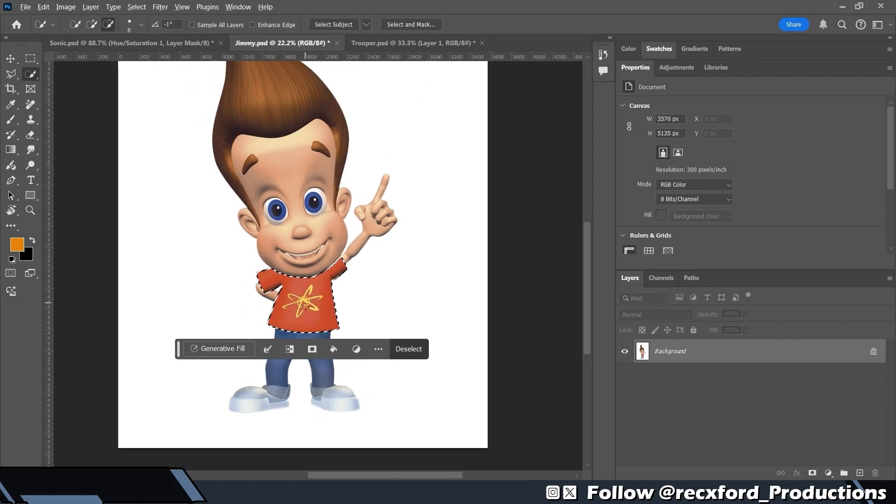
{"action": "left_click_drag", "start_coordinate": [304, 271], "coordinate": [304, 260]}
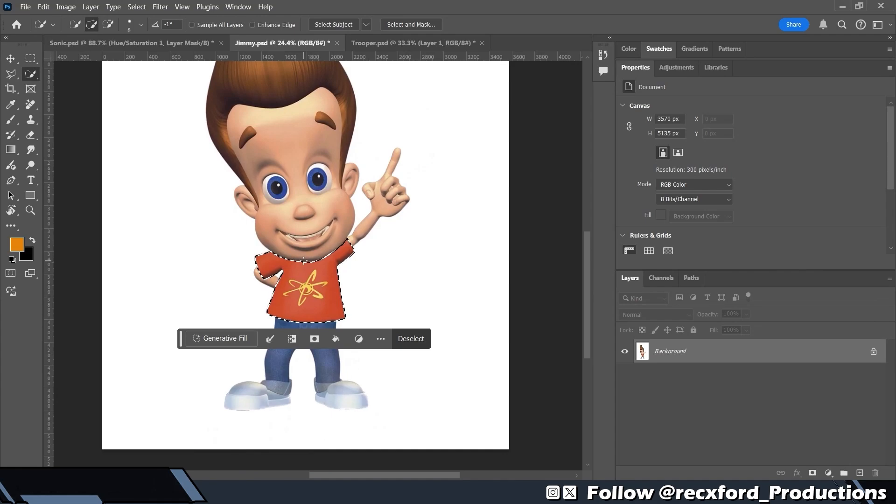
Add a Hue/Saturation adjustment layer masked to the shirt selection and shift its hue to recolour the shirt.
{"action": "left_click", "coordinate": [829, 474]}
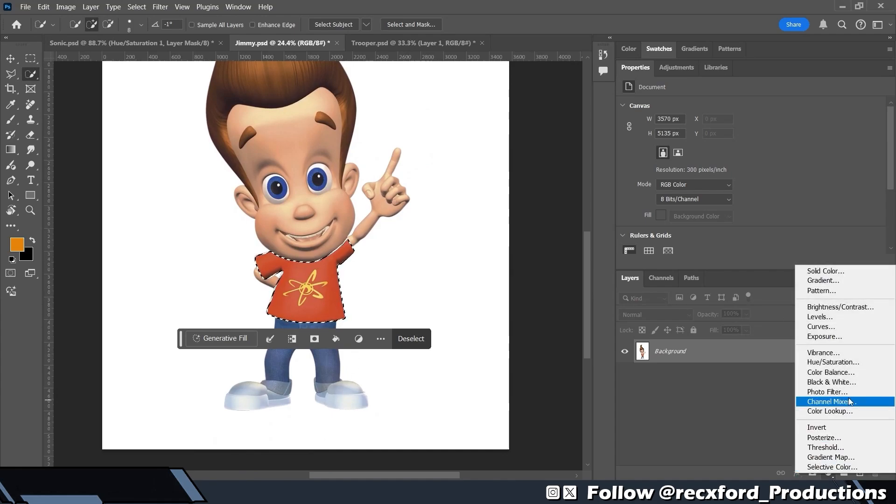
{"action": "left_click", "coordinate": [855, 362]}
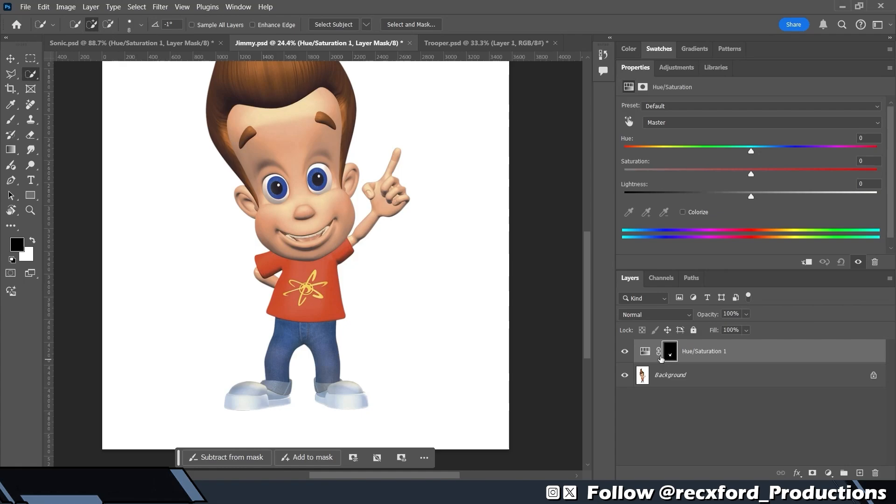
{"action": "left_click", "coordinate": [645, 354]}
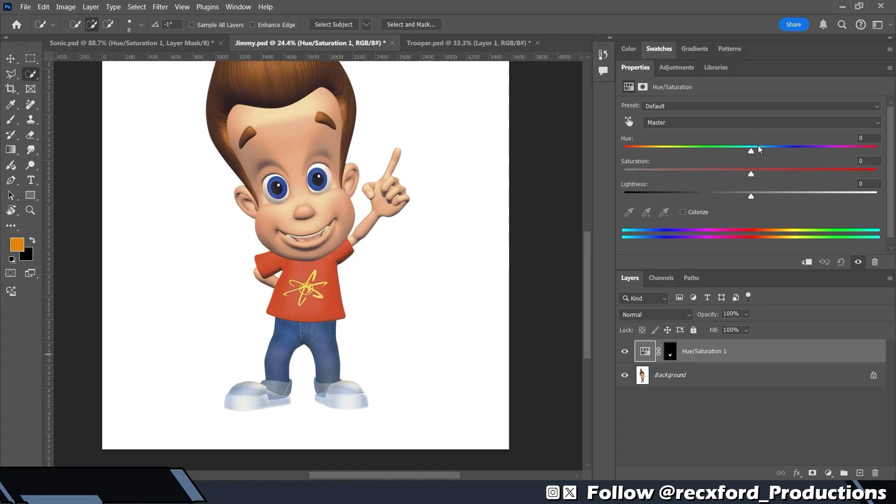
{"action": "left_click_drag", "start_coordinate": [748, 150], "coordinate": [728, 154]}
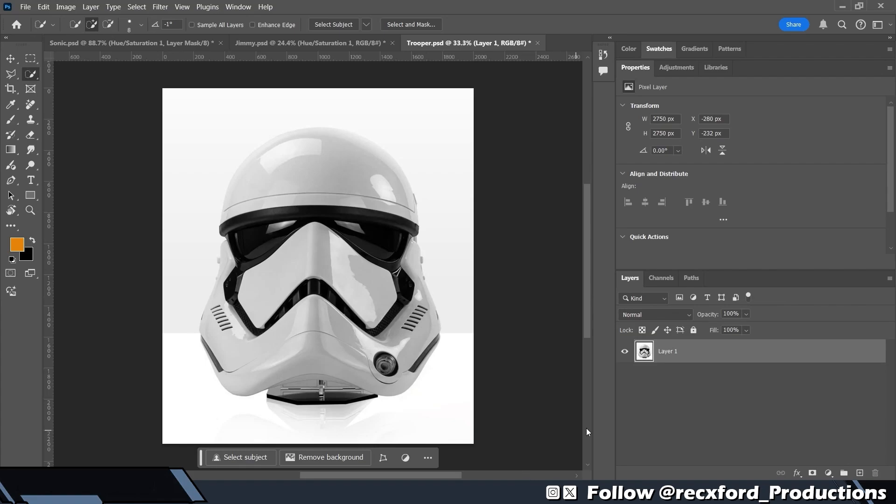
Load the saved lowercase "trooper" channel as a new selection in Trooper.psd.
{"action": "left_click", "coordinate": [138, 8]}
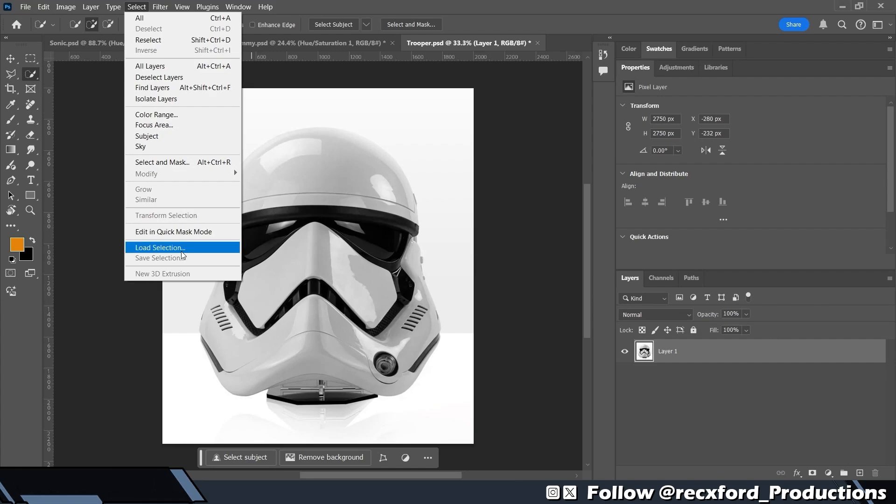
{"action": "left_click", "coordinate": [163, 247]}
{"action": "left_click", "coordinate": [401, 142]}
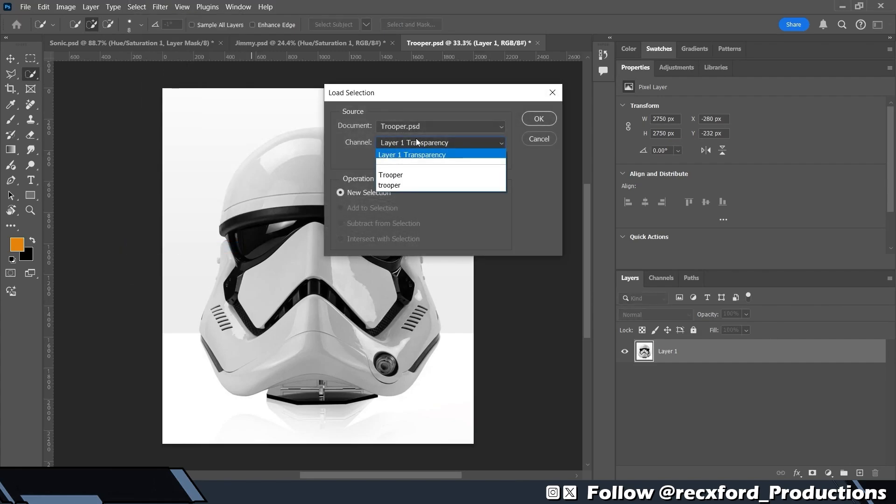
{"action": "left_click", "coordinate": [424, 185]}
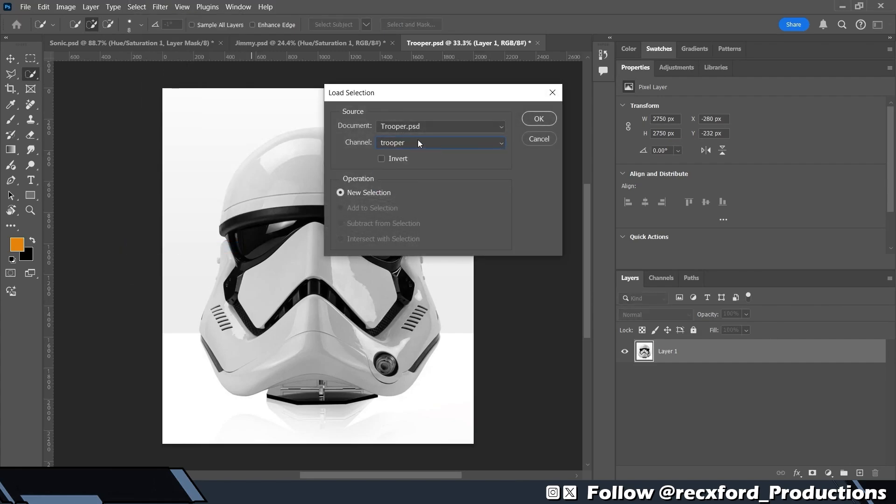
{"action": "left_click", "coordinate": [540, 119]}
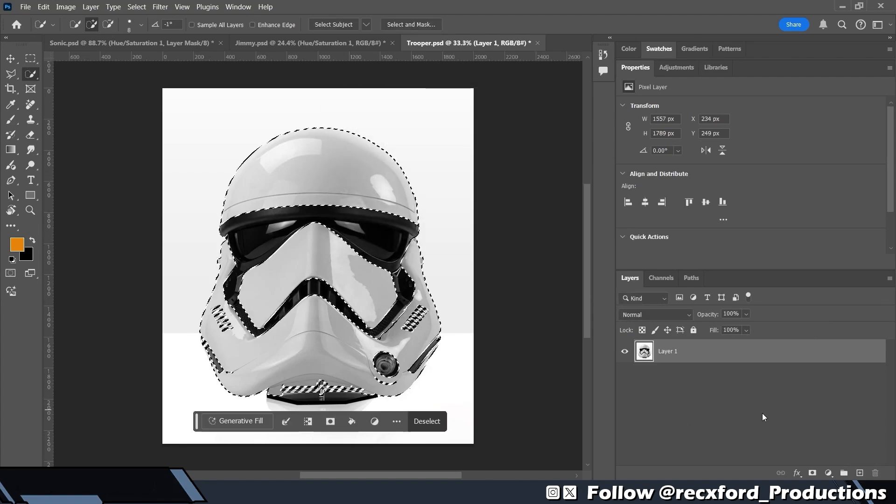
Add a solid colour fill layer in blue #0087e6 from the helmet selection and set its blend mode to Color.
{"action": "left_click", "coordinate": [828, 473]}
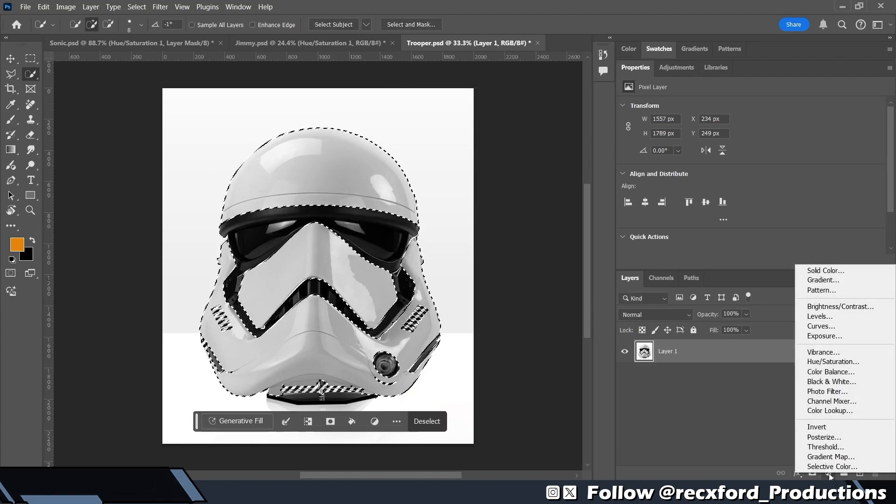
{"action": "left_click", "coordinate": [836, 270]}
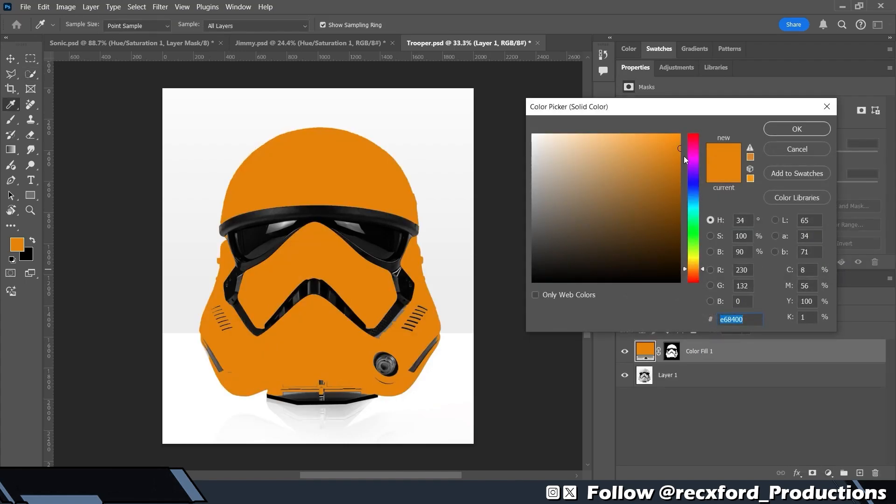
{"action": "left_click_drag", "start_coordinate": [684, 156], "coordinate": [717, 194]}
{"action": "left_click", "coordinate": [802, 132]}
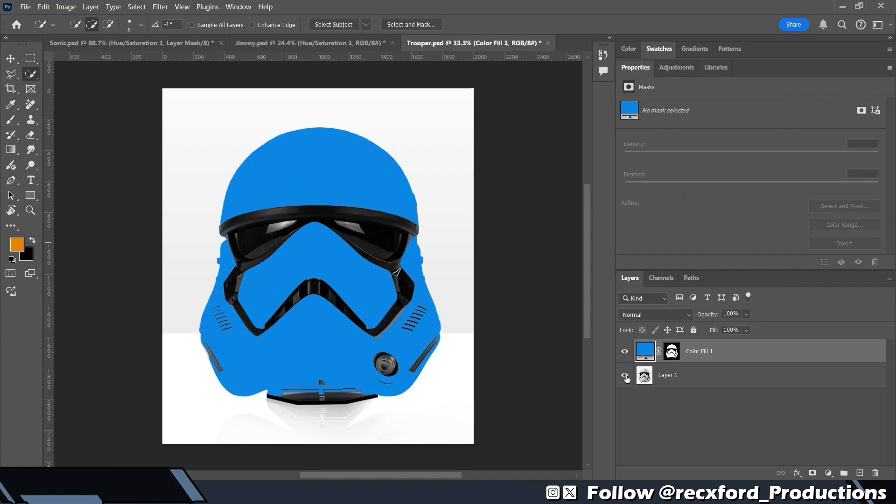
{"action": "left_click", "coordinate": [643, 312]}
{"action": "left_click", "coordinate": [645, 454]}
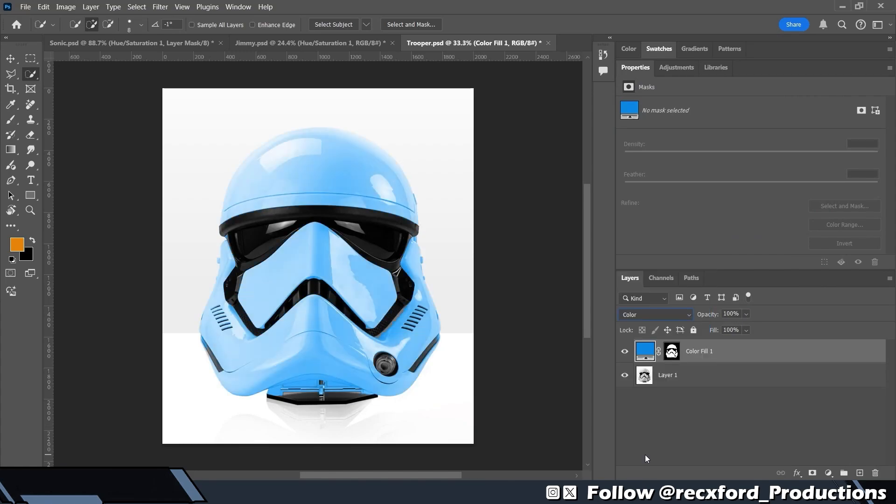
Add a Levels adjustment layer directly above Layer 1, below the blue fill layer.
{"action": "left_click", "coordinate": [678, 376]}
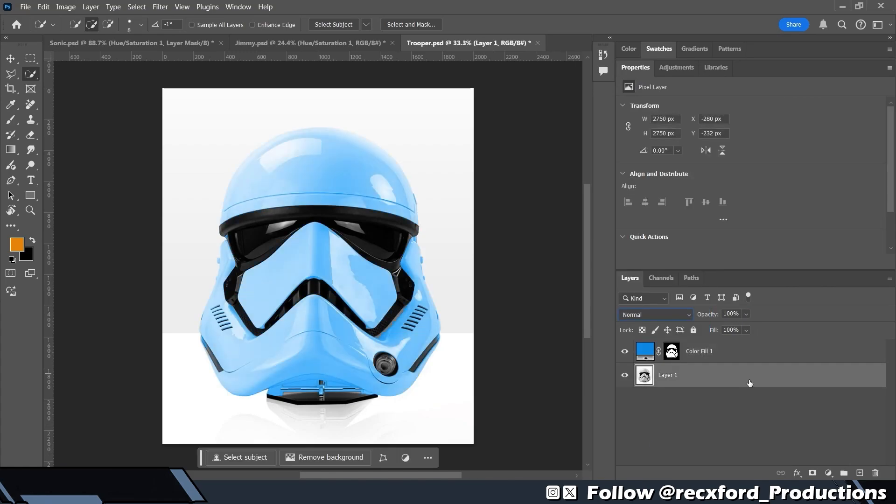
{"action": "left_click", "coordinate": [830, 473]}
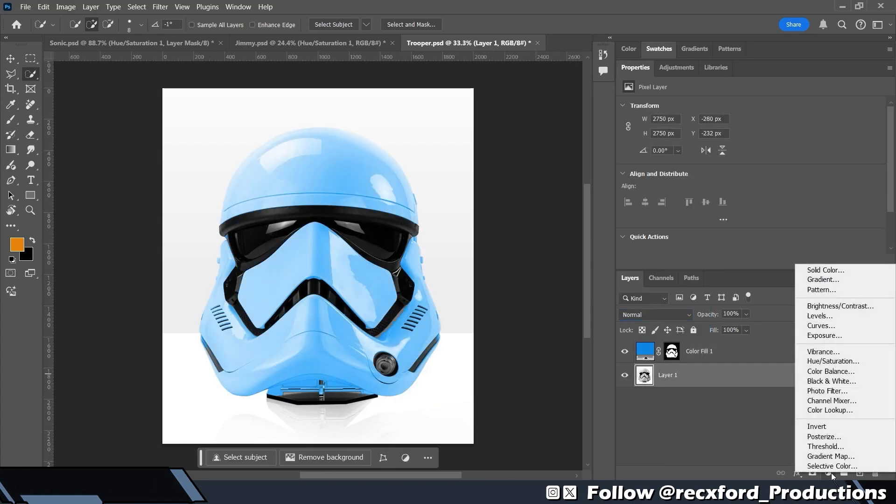
{"action": "left_click", "coordinate": [841, 316]}
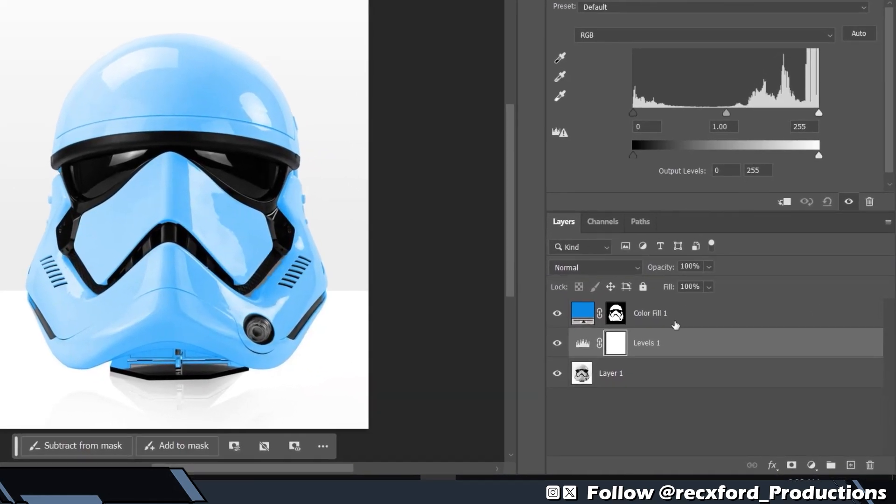
Replace the Levels layer's mask with a copy of the fill layer's helmet mask and darken the helmet with Levels.
{"action": "left_click_drag", "start_coordinate": [615, 315], "coordinate": [614, 344]}
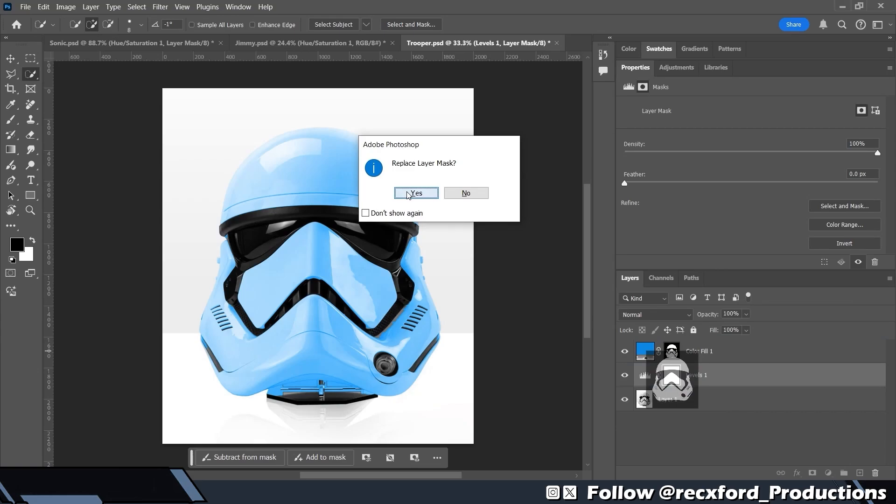
{"action": "left_click", "coordinate": [408, 195]}
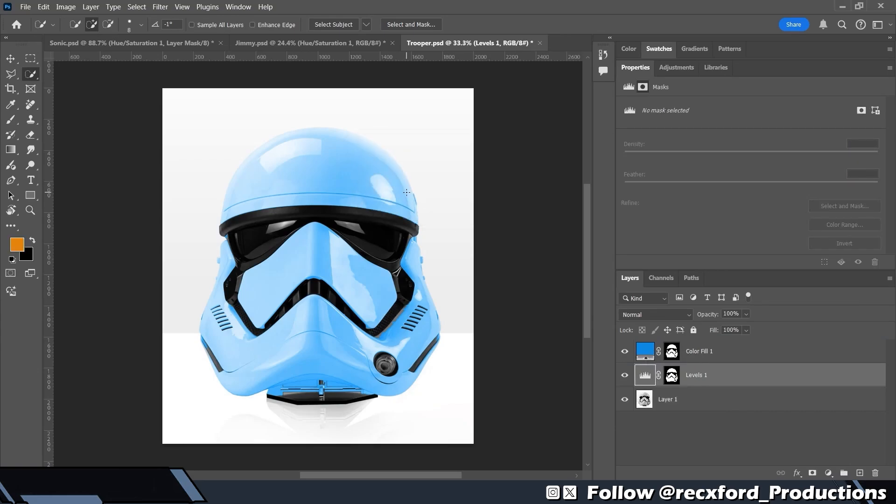
{"action": "left_click", "coordinate": [635, 376]}
{"action": "left_click_drag", "start_coordinate": [760, 193], "coordinate": [803, 184]}
Change the helmet fill colour to the duller blue #2971a4 and sweep its hue through the spectrum.
{"action": "left_click", "coordinate": [646, 355]}
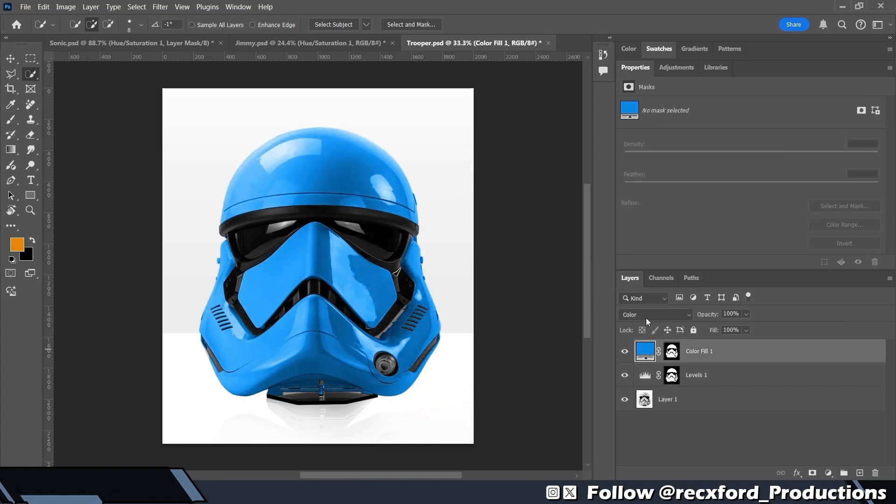
{"action": "double_click", "coordinate": [644, 354]}
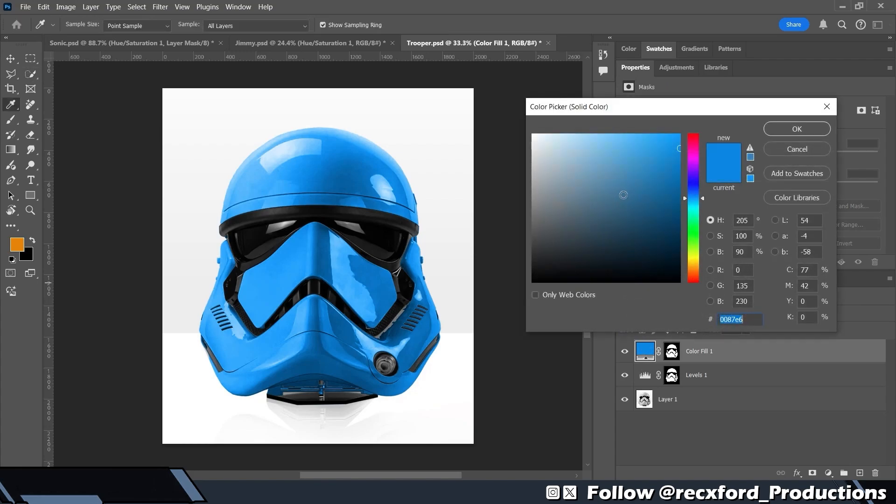
{"action": "left_click_drag", "start_coordinate": [665, 179], "coordinate": [644, 187]}
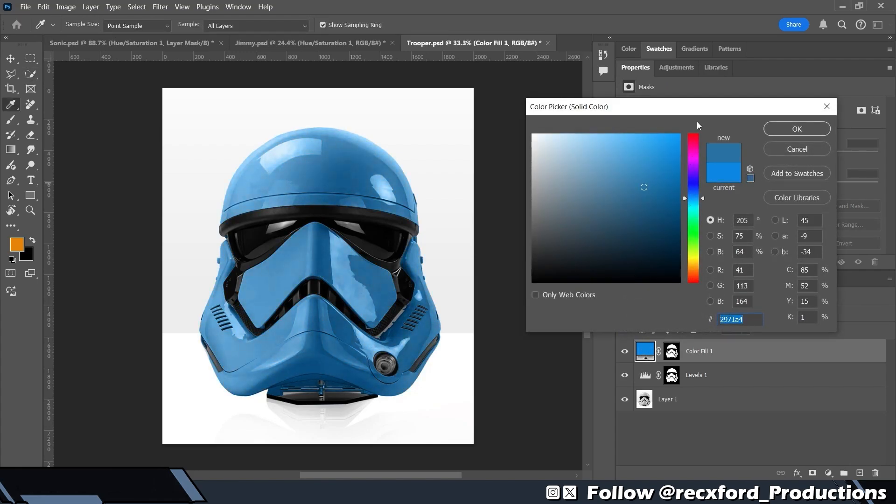
{"action": "left_click_drag", "start_coordinate": [695, 137], "coordinate": [687, 273]}
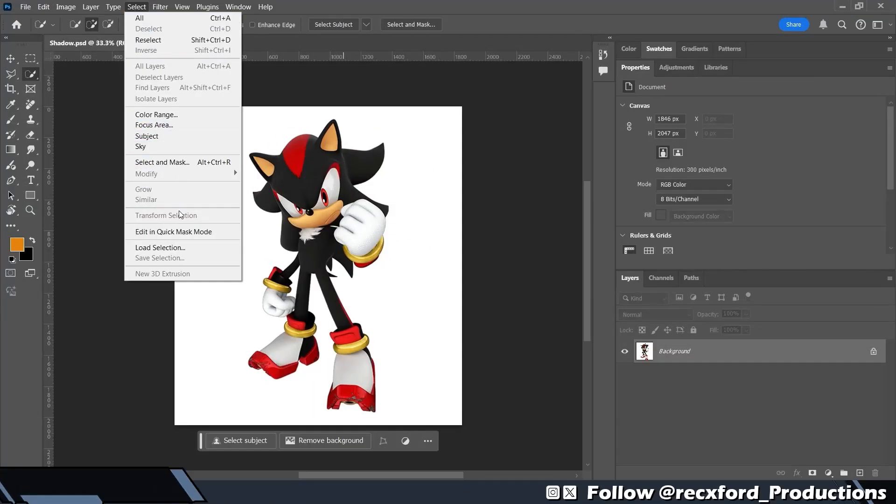
Load the saved "Shadow" selection in Shadow.psd and add a Curves adjustment layer masked to it.
{"action": "left_click", "coordinate": [175, 247]}
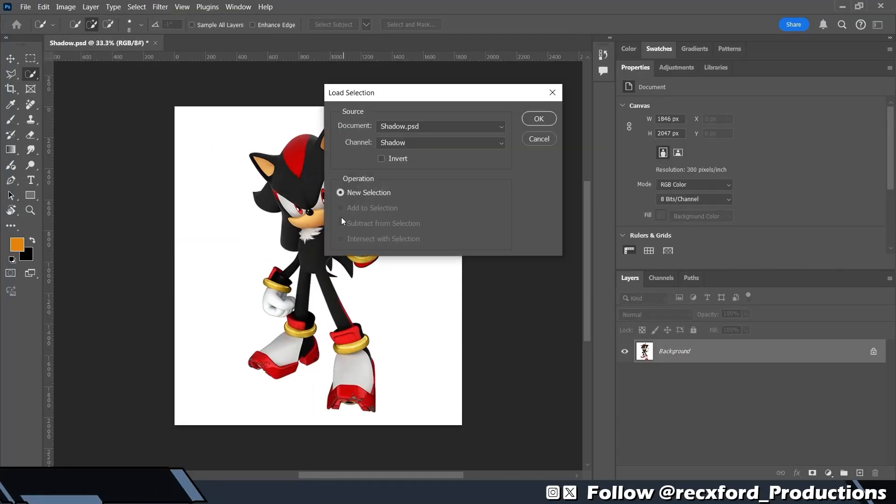
{"action": "left_click", "coordinate": [539, 120]}
{"action": "left_click", "coordinate": [828, 474]}
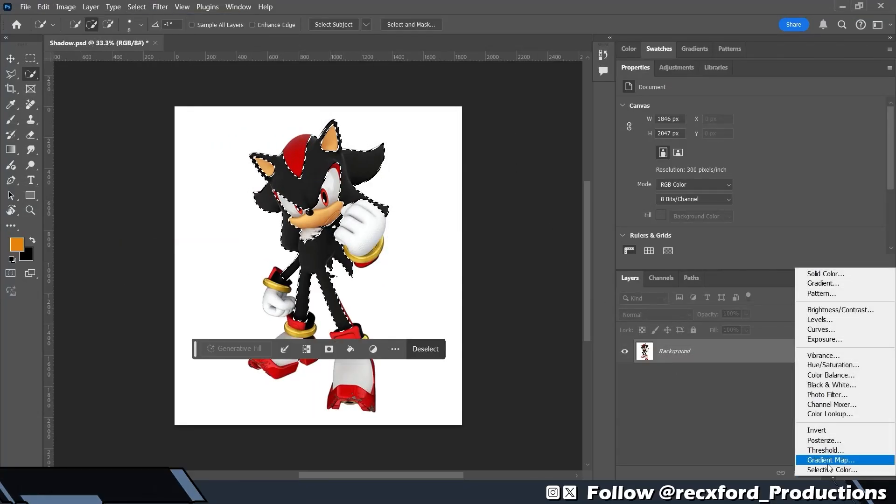
{"action": "left_click", "coordinate": [825, 329]}
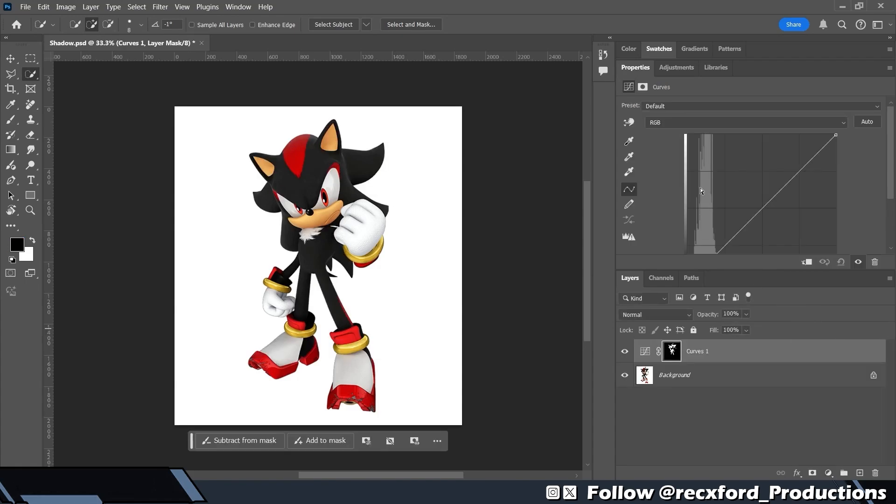
Brighten the black fur strongly with the Curves on-image adjustment, sampling the fur on the character's head.
{"action": "left_click", "coordinate": [626, 123]}
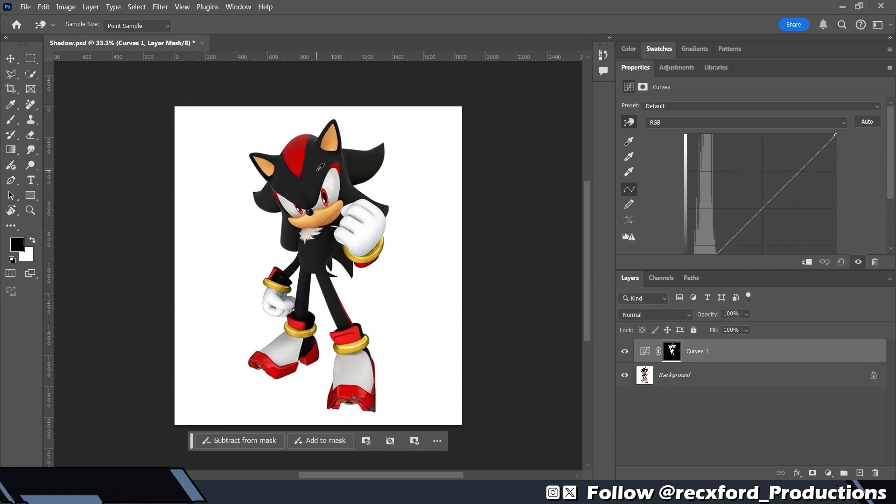
{"action": "left_click", "coordinate": [320, 167]}
{"action": "left_click_drag", "start_coordinate": [320, 164], "coordinate": [323, 101]}
Add an orange solid colour fill layer masked to the fur and set its blend mode to Color.
{"action": "left_click", "coordinate": [828, 472]}
{"action": "left_click", "coordinate": [820, 275]}
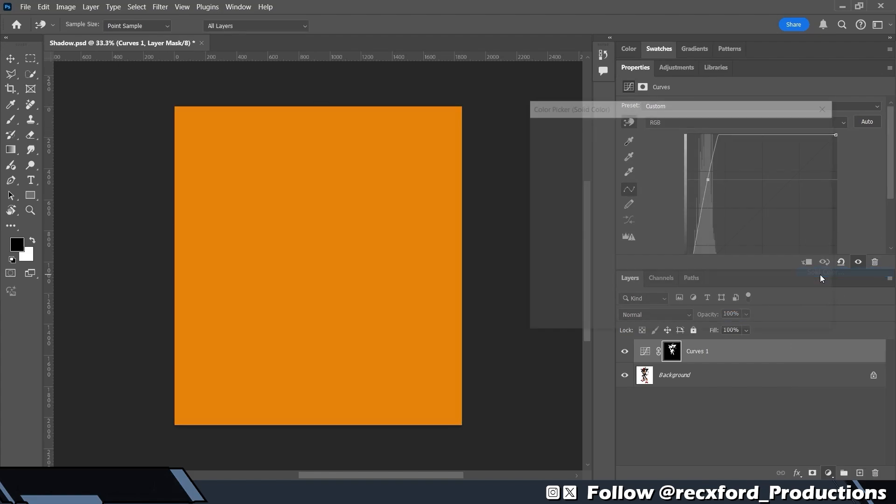
{"action": "left_click", "coordinate": [796, 124]}
{"action": "left_click", "coordinate": [655, 314]}
{"action": "left_click", "coordinate": [638, 455]}
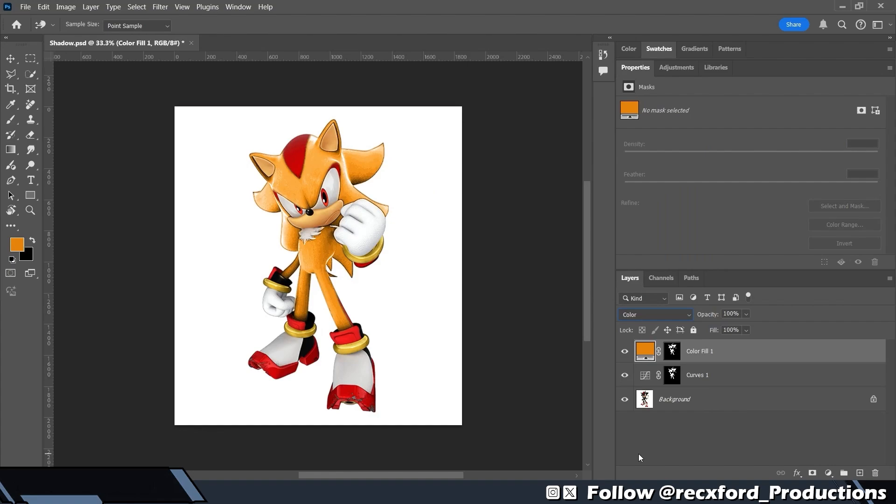
Darken the orange fur by lowering the sampled head tone on the Curves layer.
{"action": "left_click", "coordinate": [643, 375]}
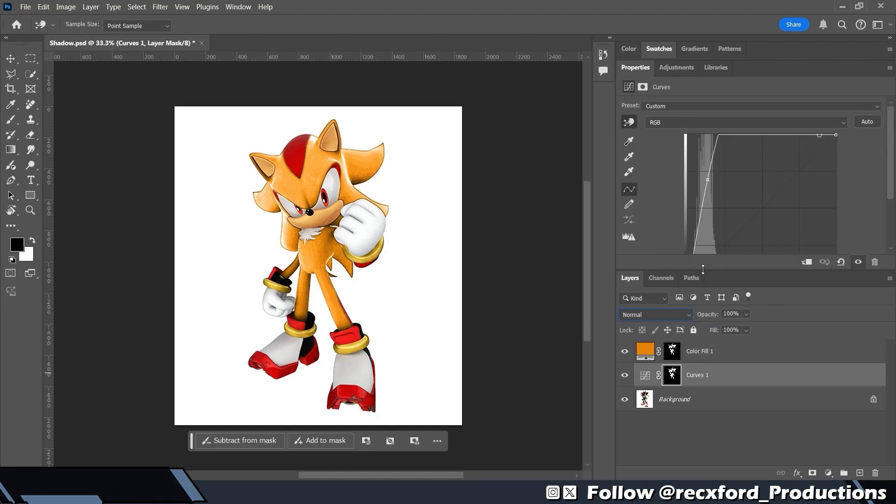
{"action": "left_click_drag", "start_coordinate": [322, 155], "coordinate": [329, 185]}
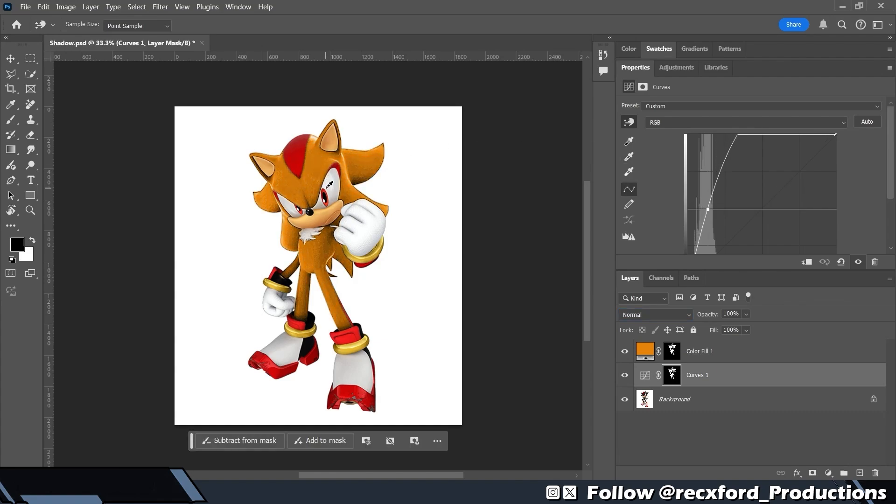
Try different shades for the fur's fill layer, including the muted brown #574936.
{"action": "double_click", "coordinate": [645, 353]}
{"action": "left_click_drag", "start_coordinate": [639, 167], "coordinate": [672, 226]}
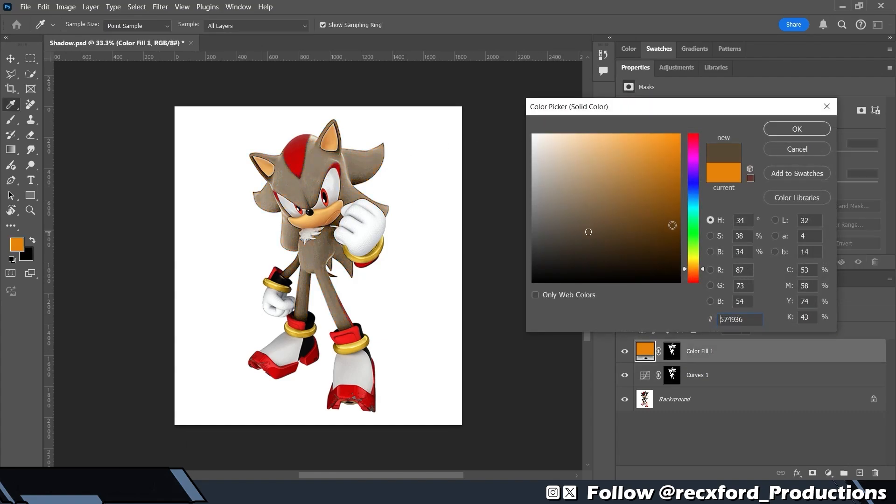
{"action": "left_click_drag", "start_coordinate": [627, 243], "coordinate": [672, 149]}
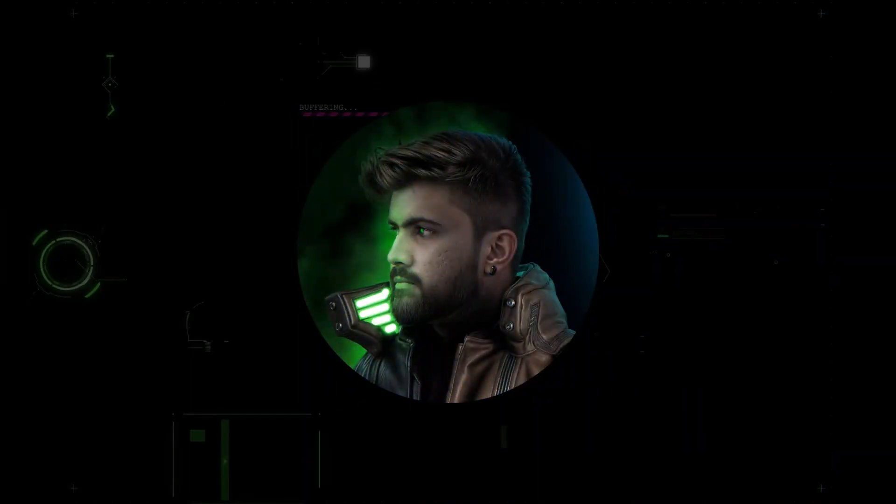